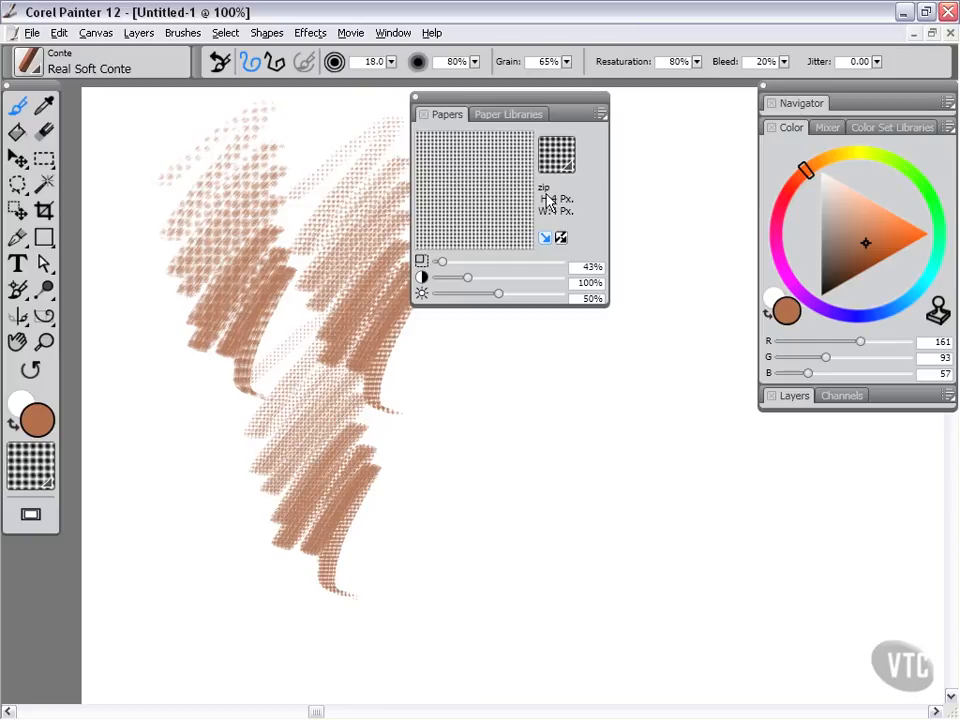
Show the Patterns controls, place them over open canvas below the Papers controls, and start making a fractal pattern.
click(392, 33)
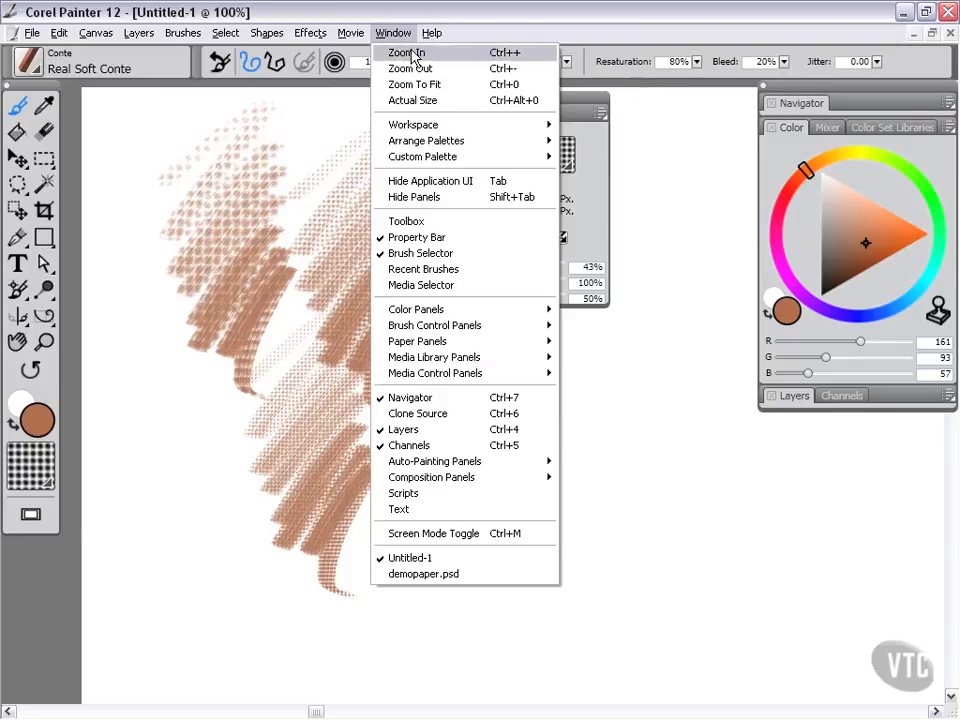
mouse_move(474, 375)
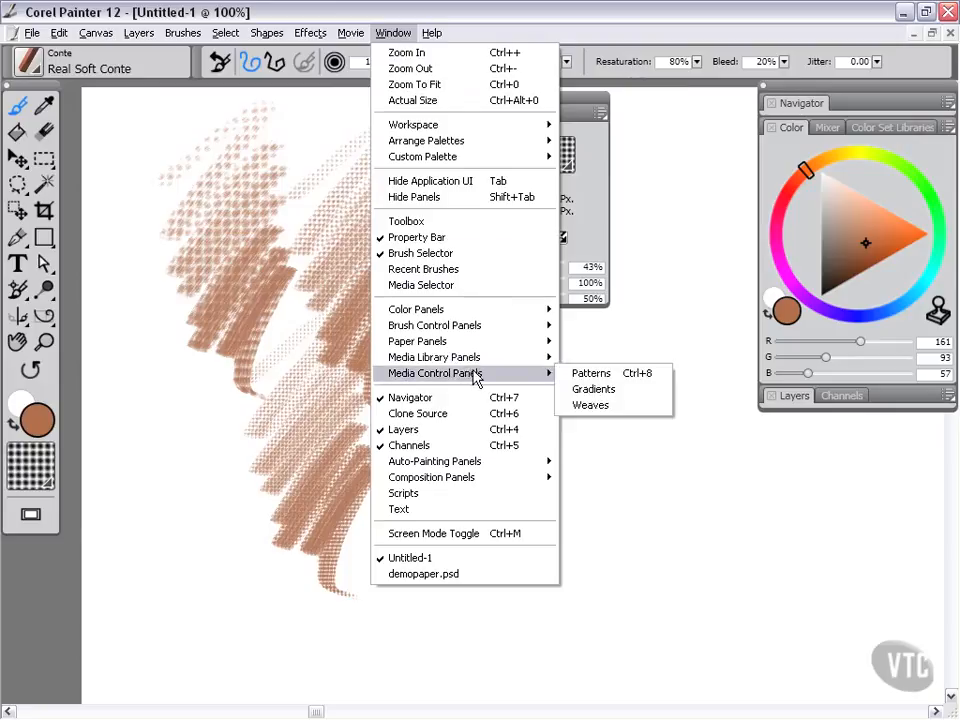
click(628, 378)
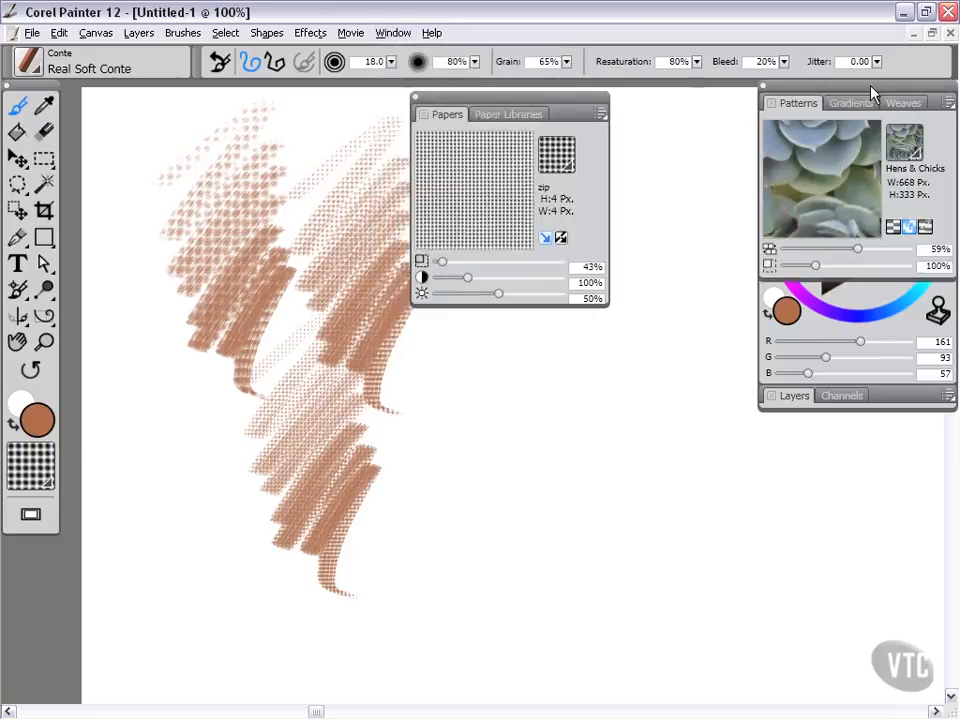
drag(870, 94, 584, 353)
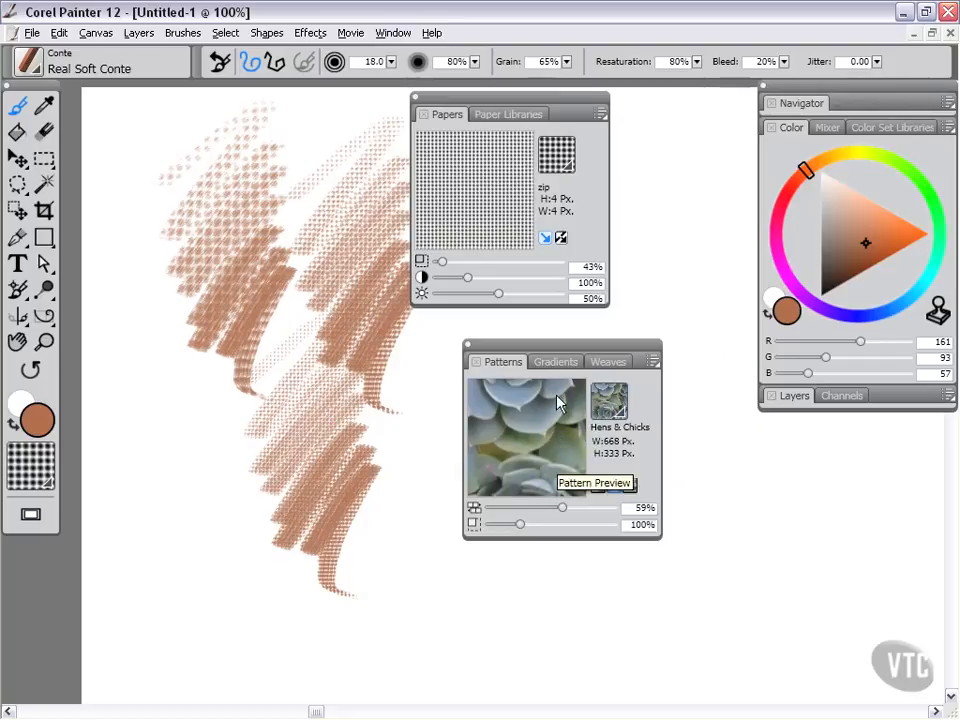
click(652, 362)
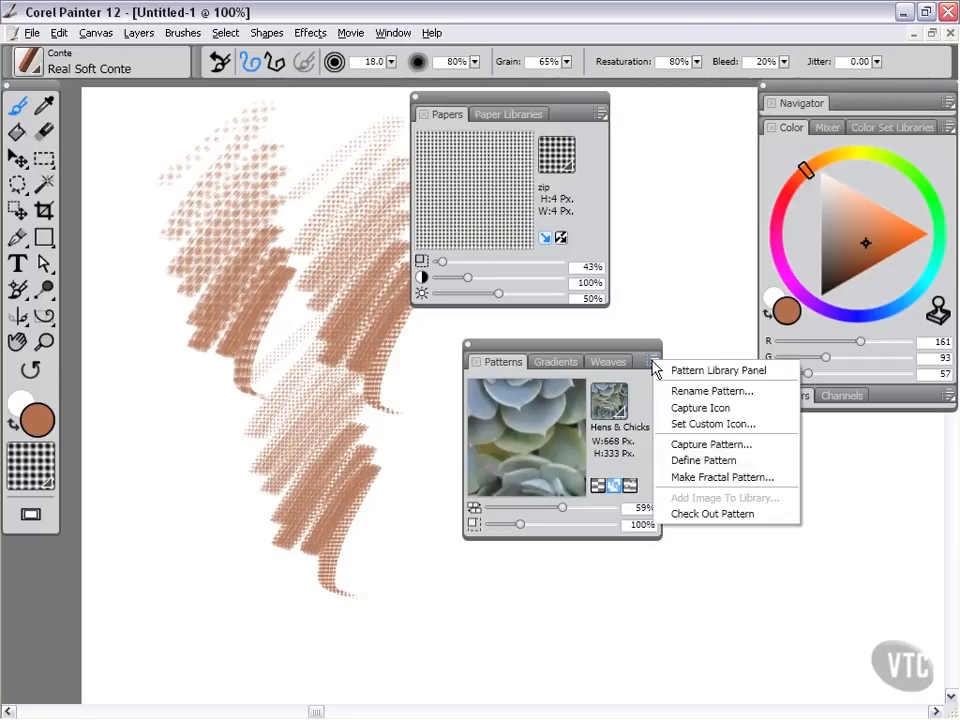
click(706, 480)
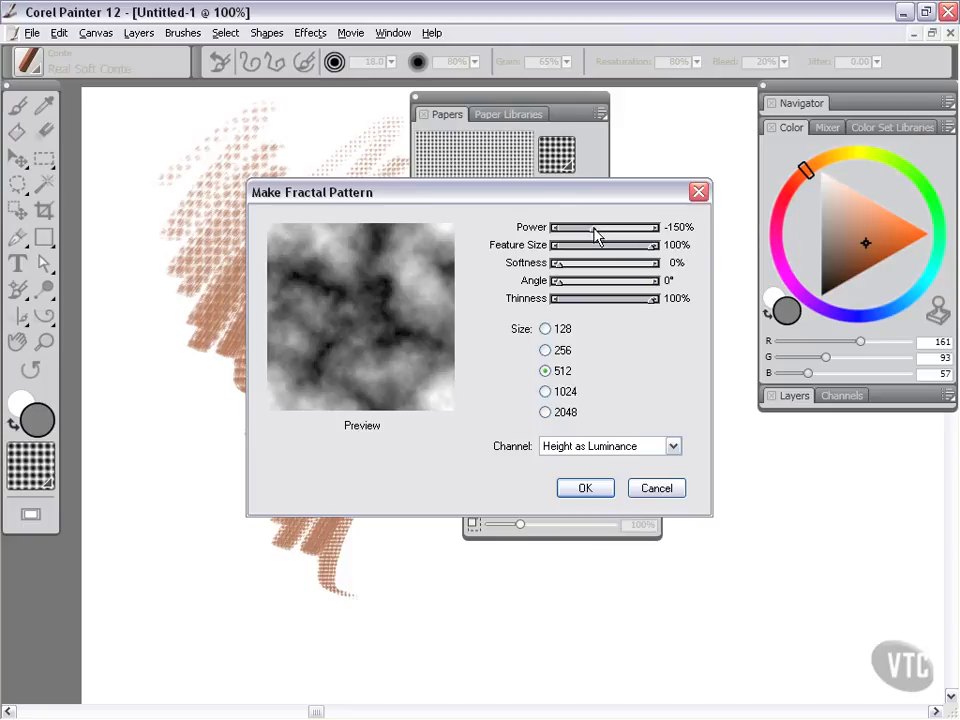
Set the fractal pattern's Power to -100% and its Feature Size to 10%, trying Power at 100% along the way.
drag(591, 230, 666, 233)
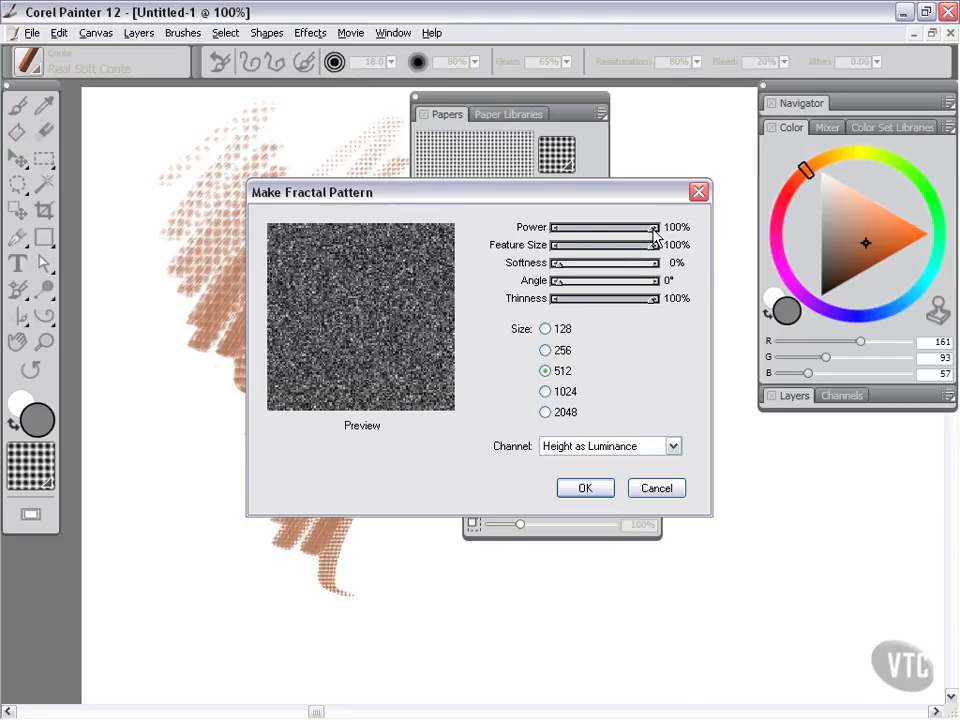
drag(652, 236, 606, 236)
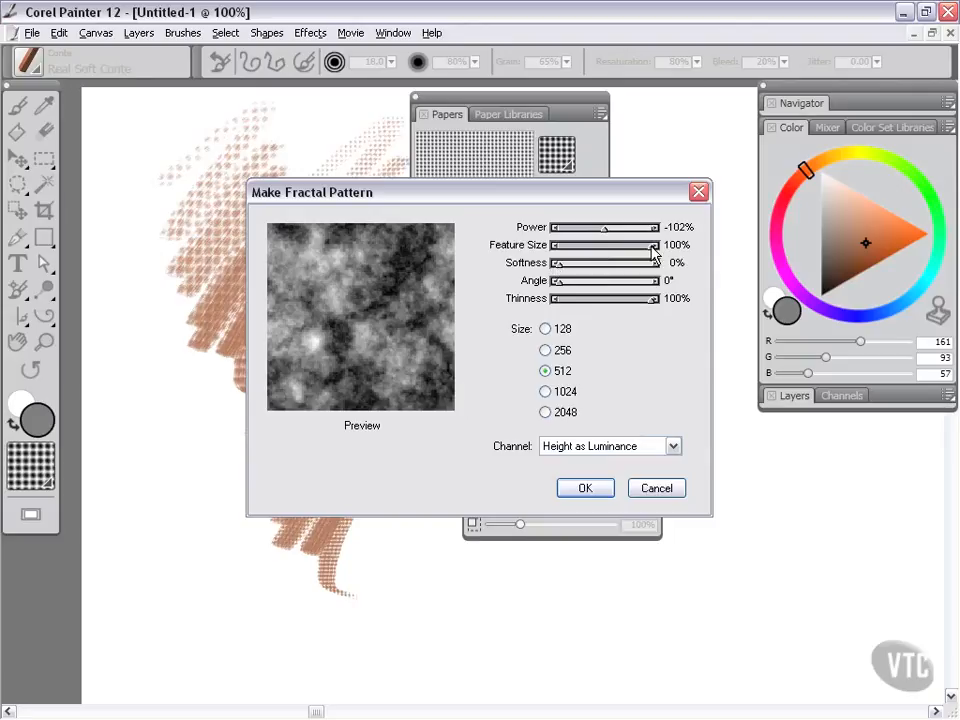
drag(653, 251, 567, 256)
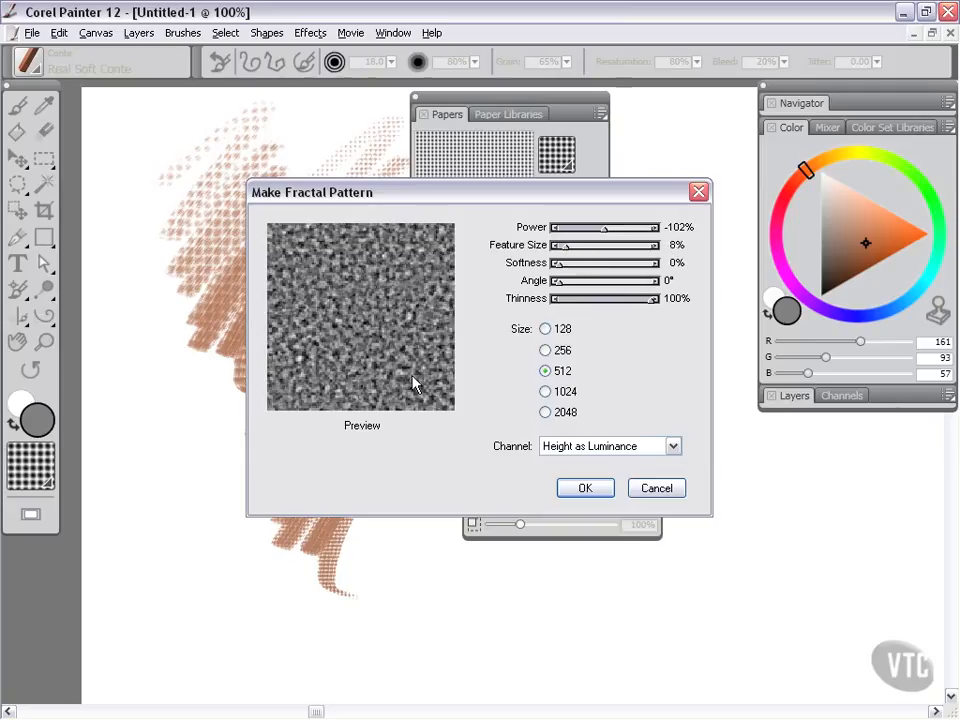
click(567, 247)
click(567, 245)
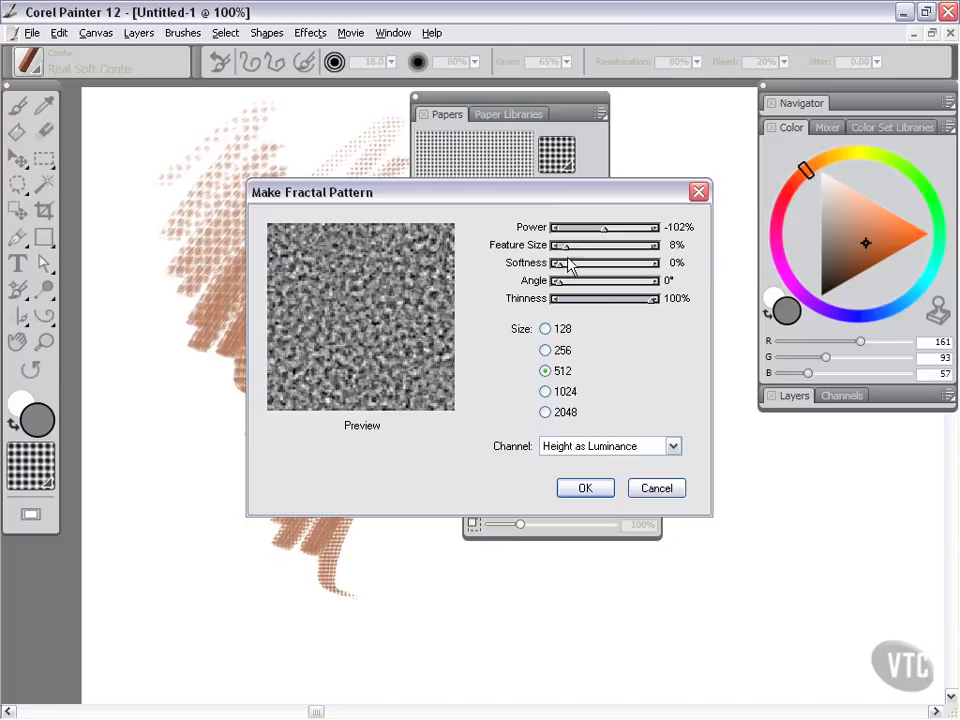
click(656, 245)
click(656, 245)
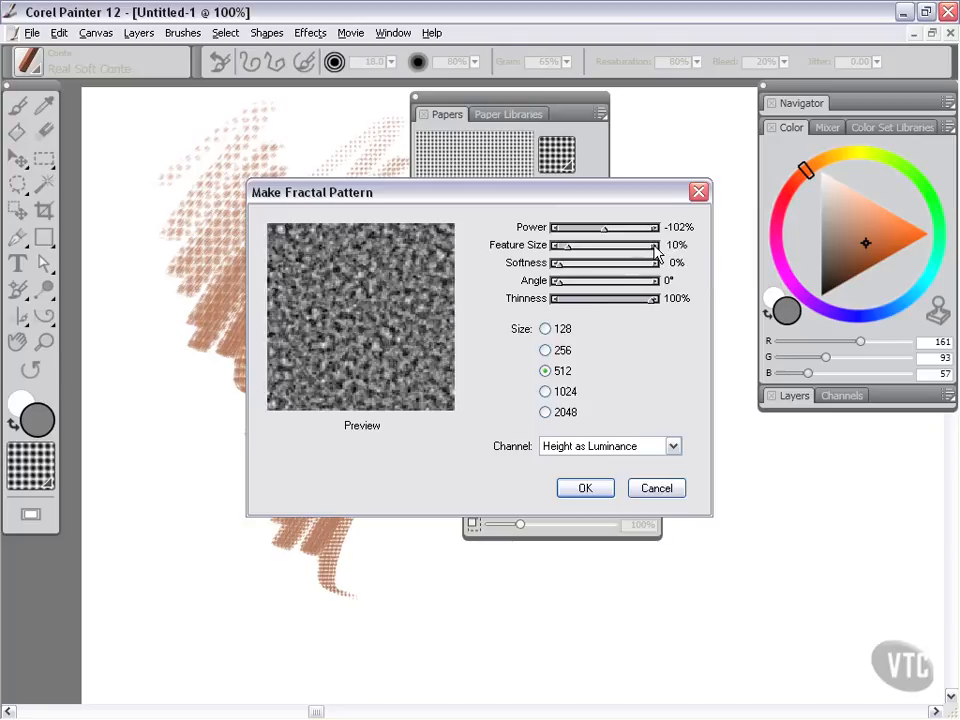
click(656, 229)
click(656, 229)
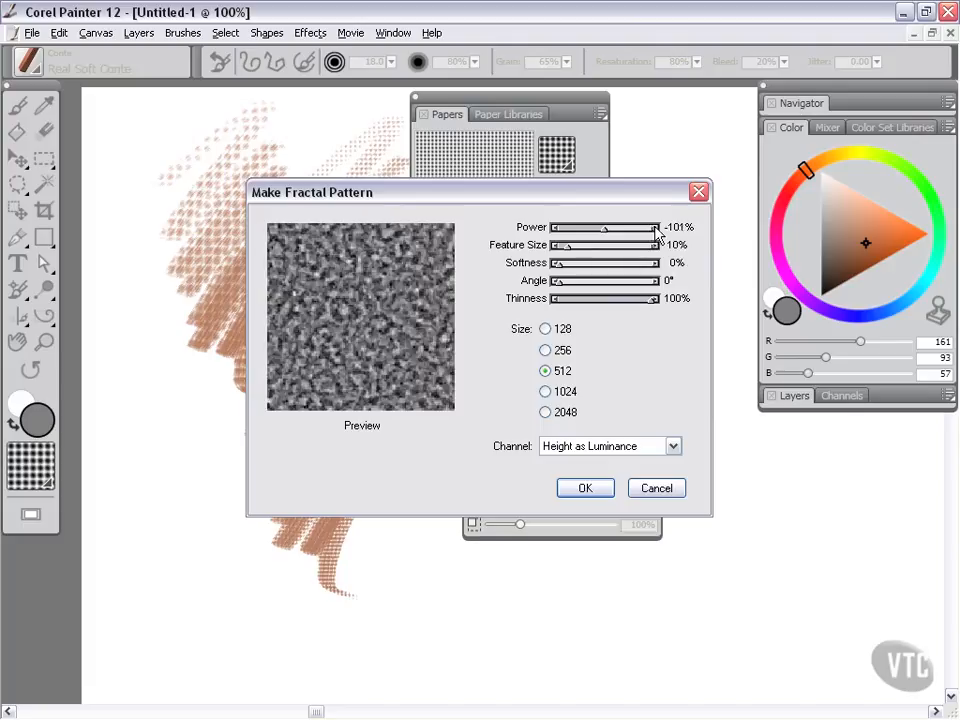
click(656, 229)
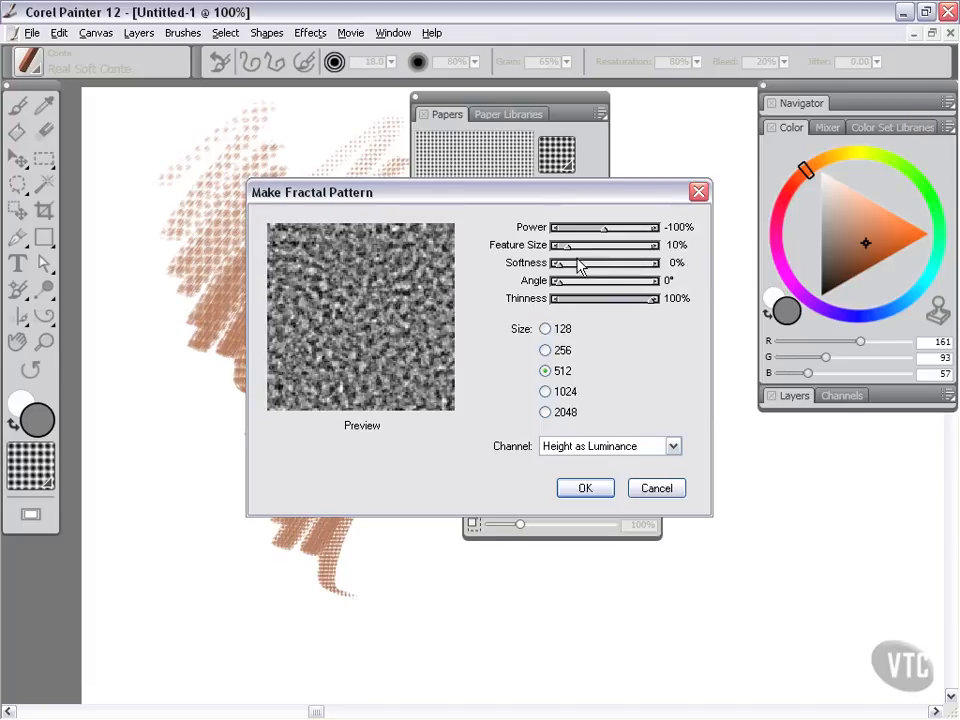
Try the fractal pattern's Softness at 100% and settle on 10%.
drag(558, 263, 664, 264)
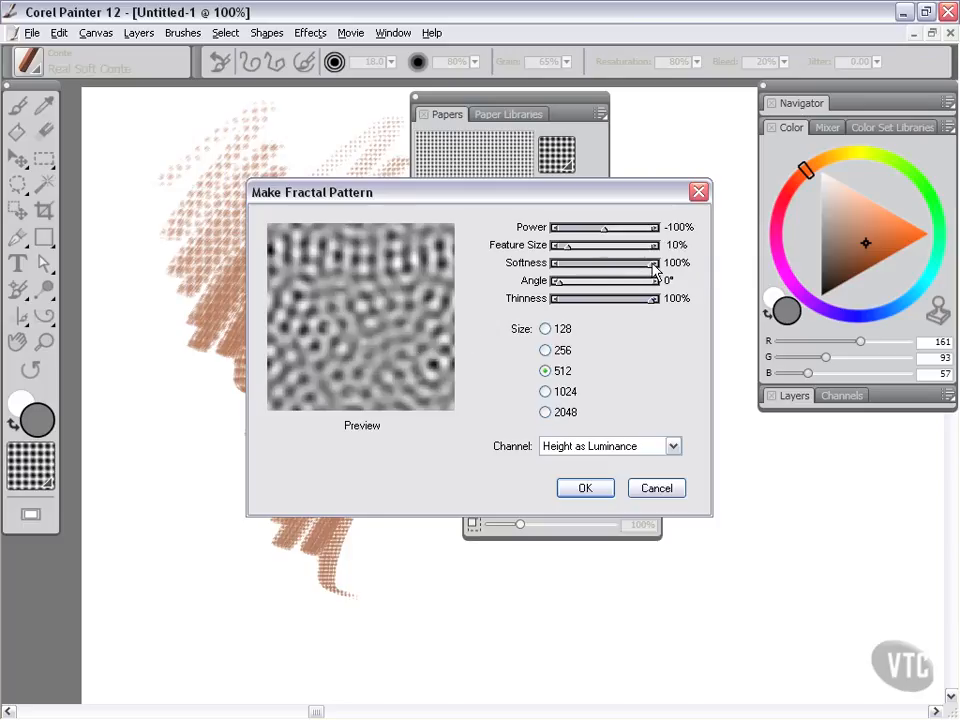
drag(655, 264, 570, 265)
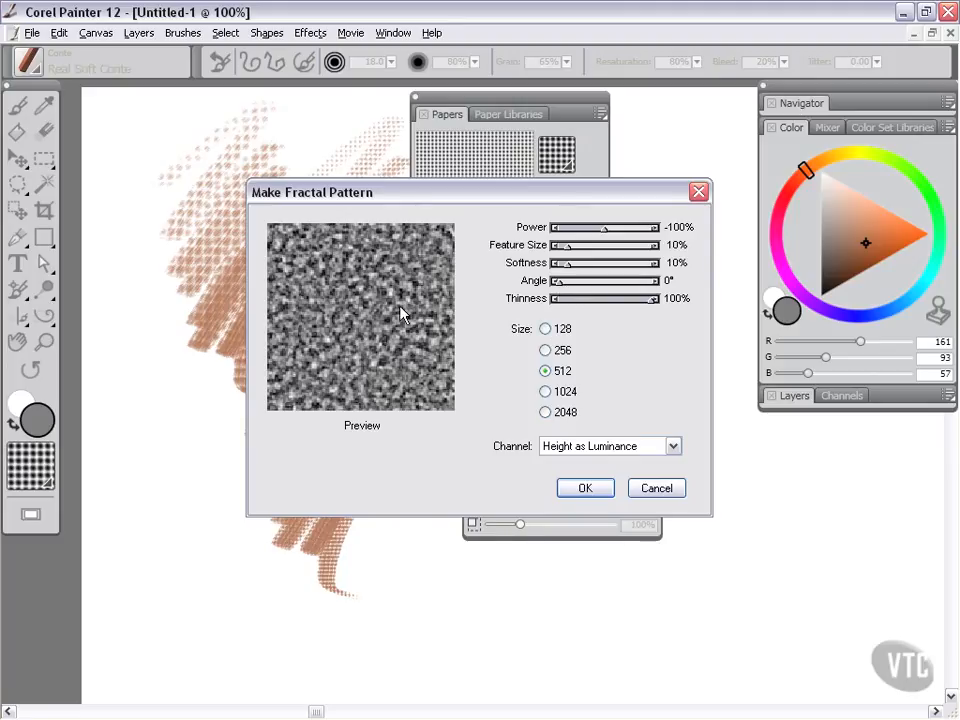
mouse_move(555, 281)
mouse_down()
mouse_move(594, 287)
mouse_move(555, 283)
mouse_up()
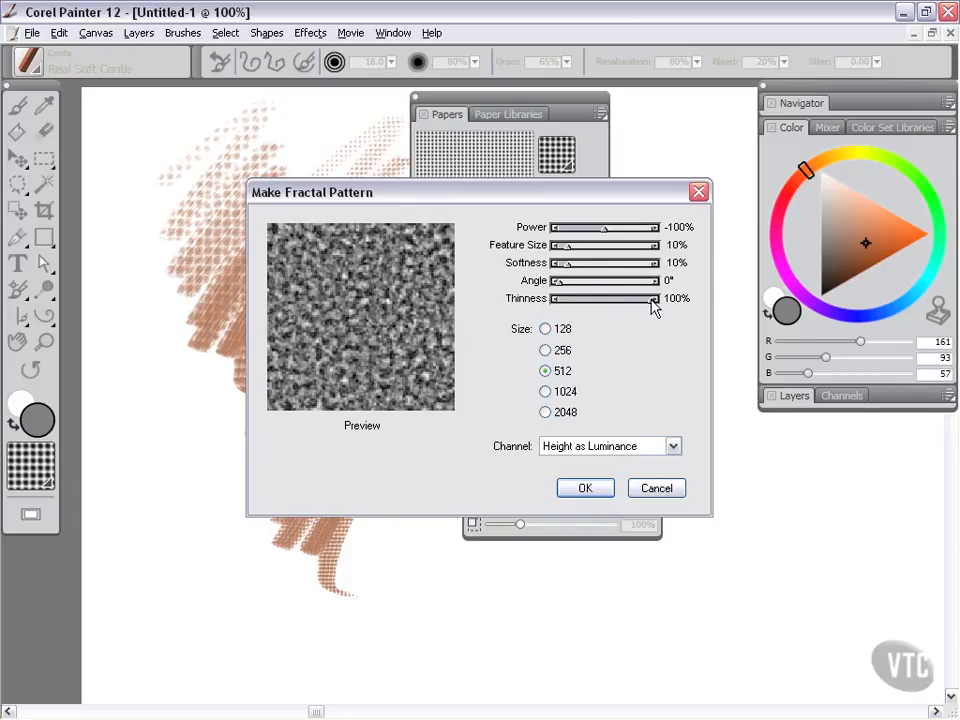
Try several Thinness values from 12% to 100%, settle on 80%, and choose 256 as the fractal pattern's size.
mouse_move(652, 306)
mouse_down()
mouse_move(556, 301)
mouse_move(569, 299)
mouse_up()
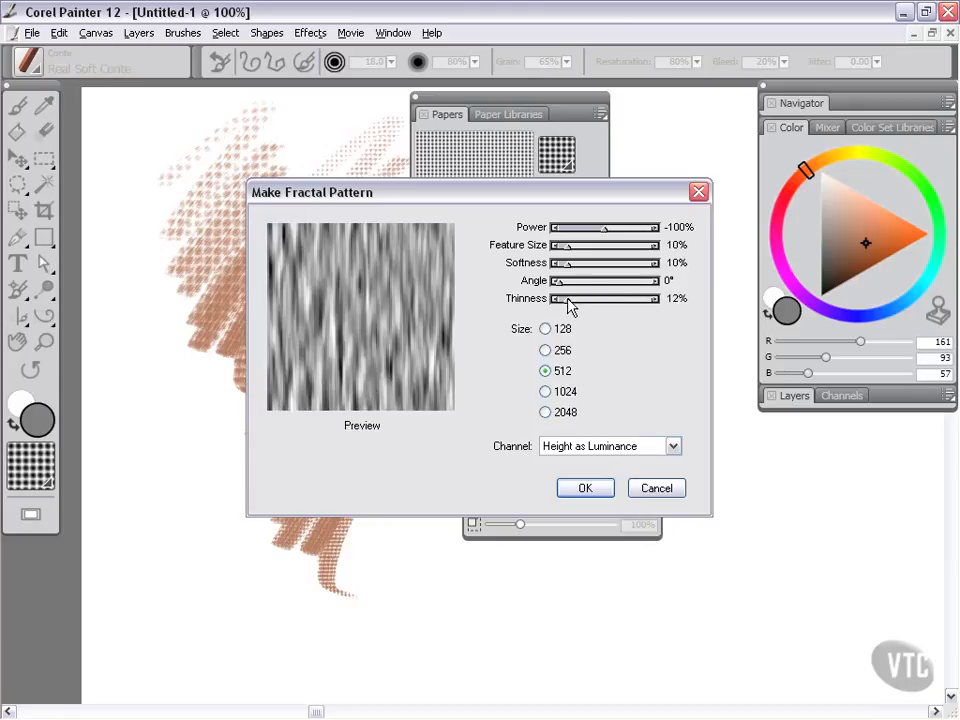
drag(568, 301, 628, 307)
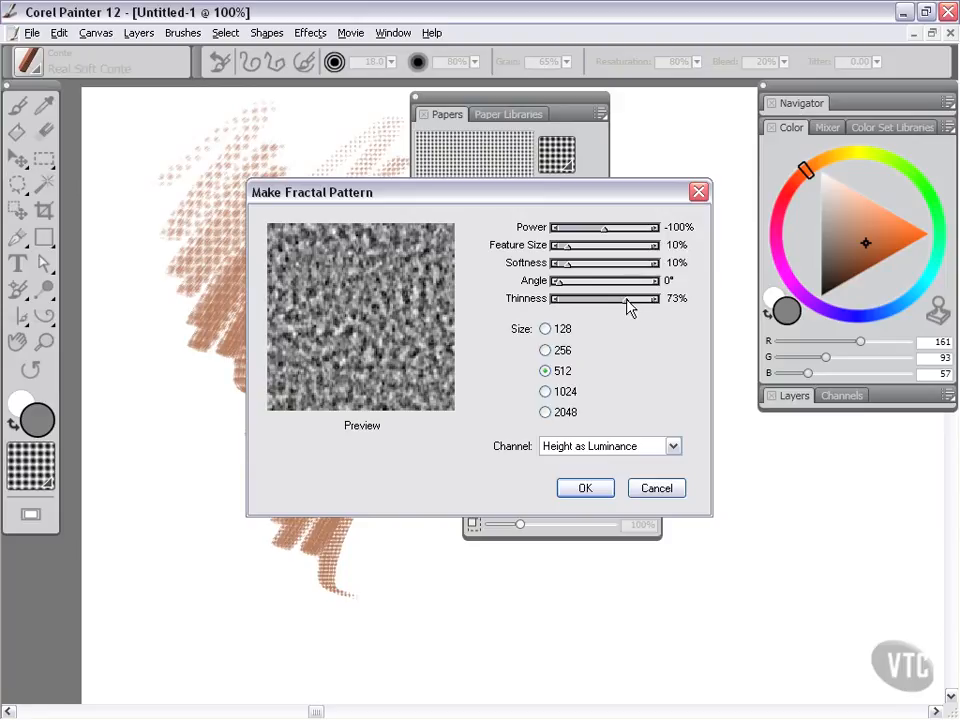
drag(630, 307, 633, 308)
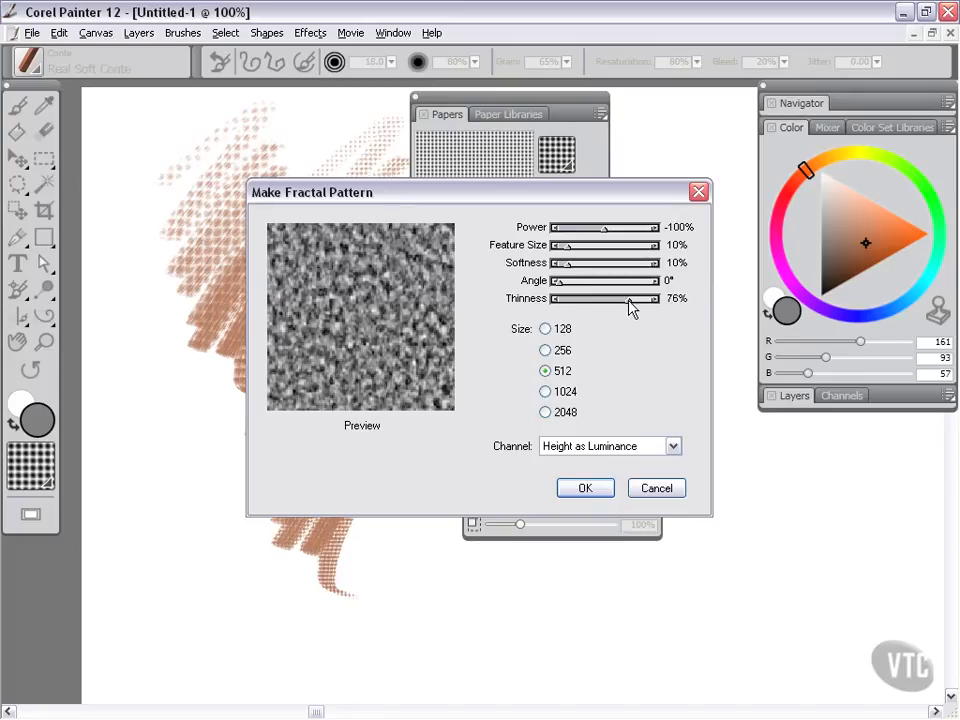
drag(630, 307, 654, 305)
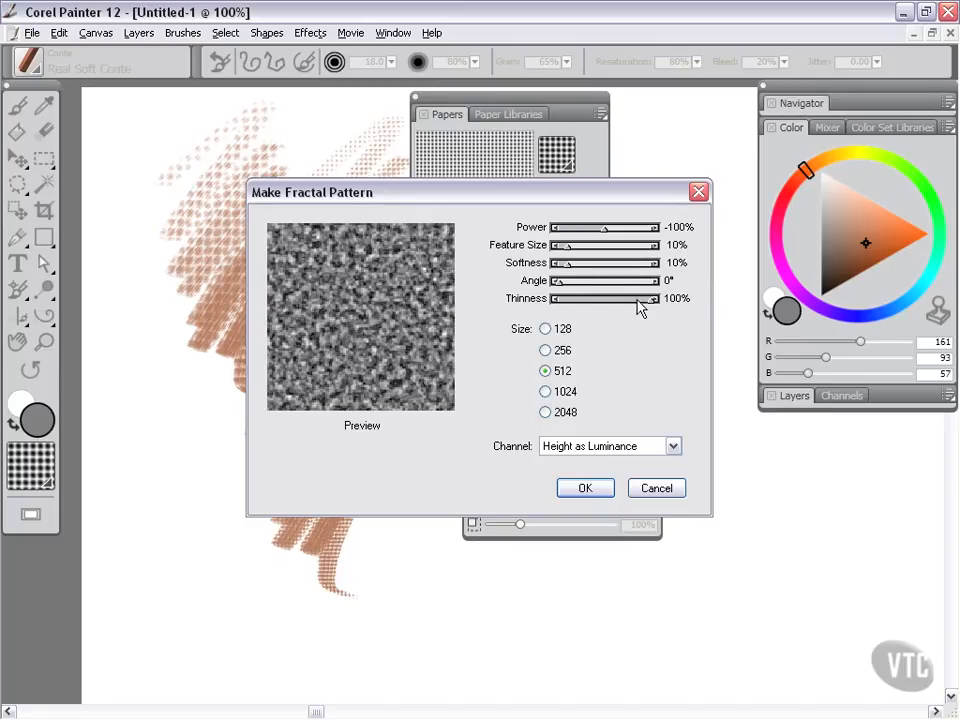
mouse_move(656, 304)
mouse_down()
mouse_move(636, 300)
mouse_move(638, 308)
mouse_up()
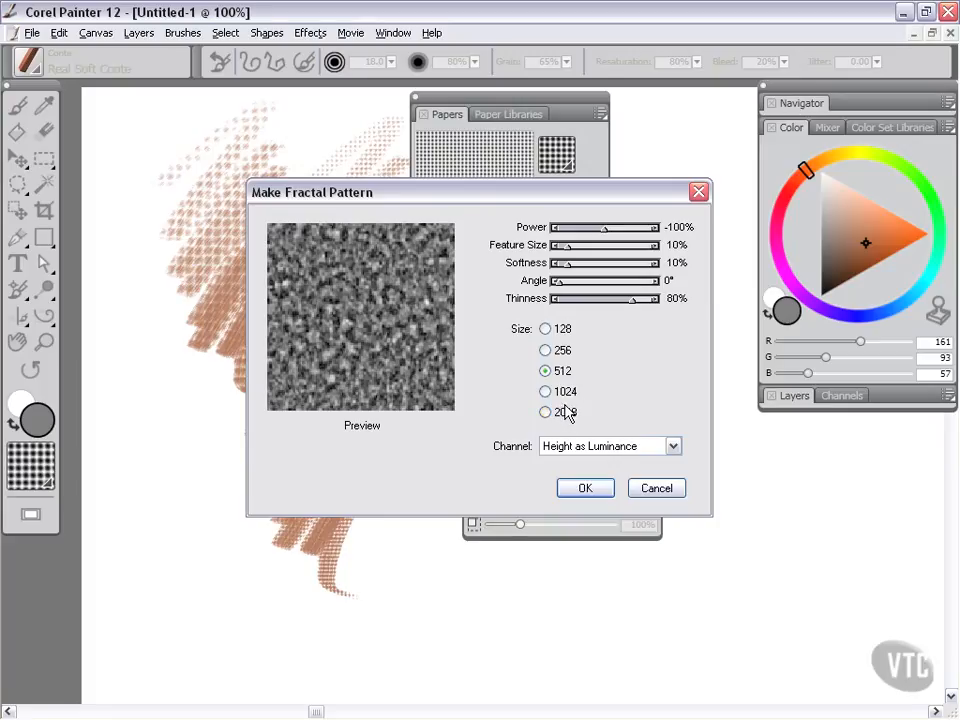
click(544, 351)
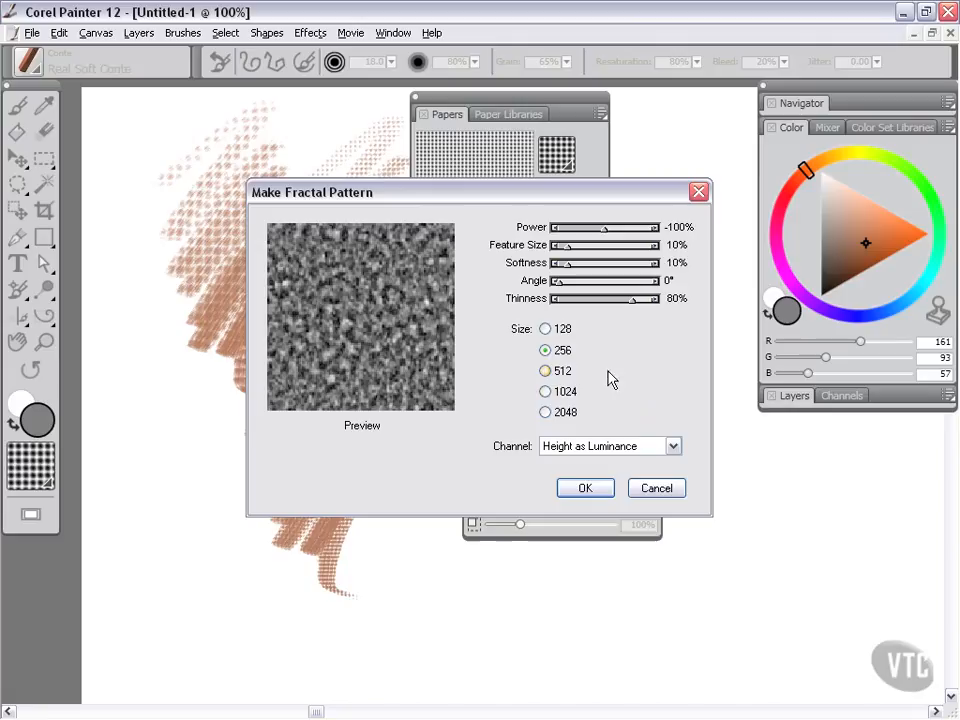
Preview the fractal pattern with the Gradient Bearing and Surface Normal channels, and return the channel to Height as Luminance.
click(673, 447)
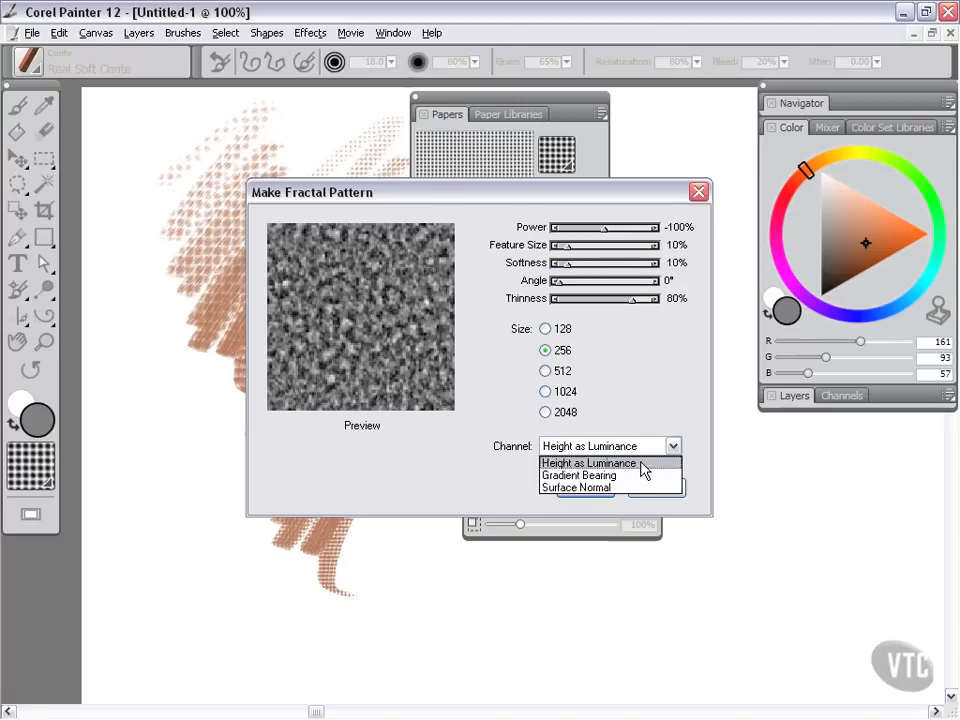
click(621, 476)
click(673, 446)
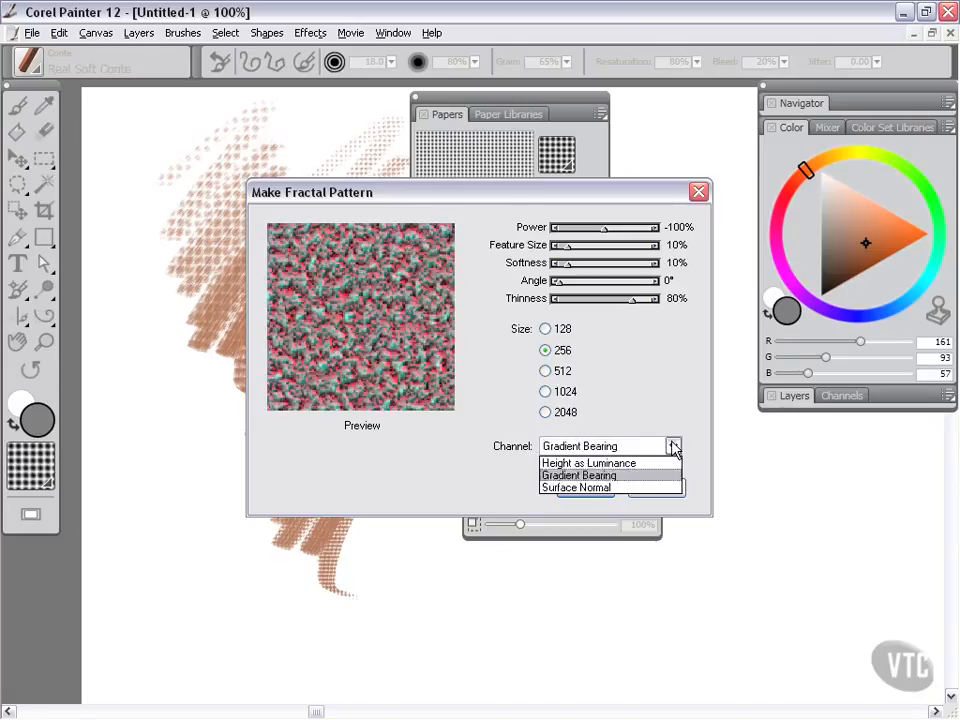
click(632, 490)
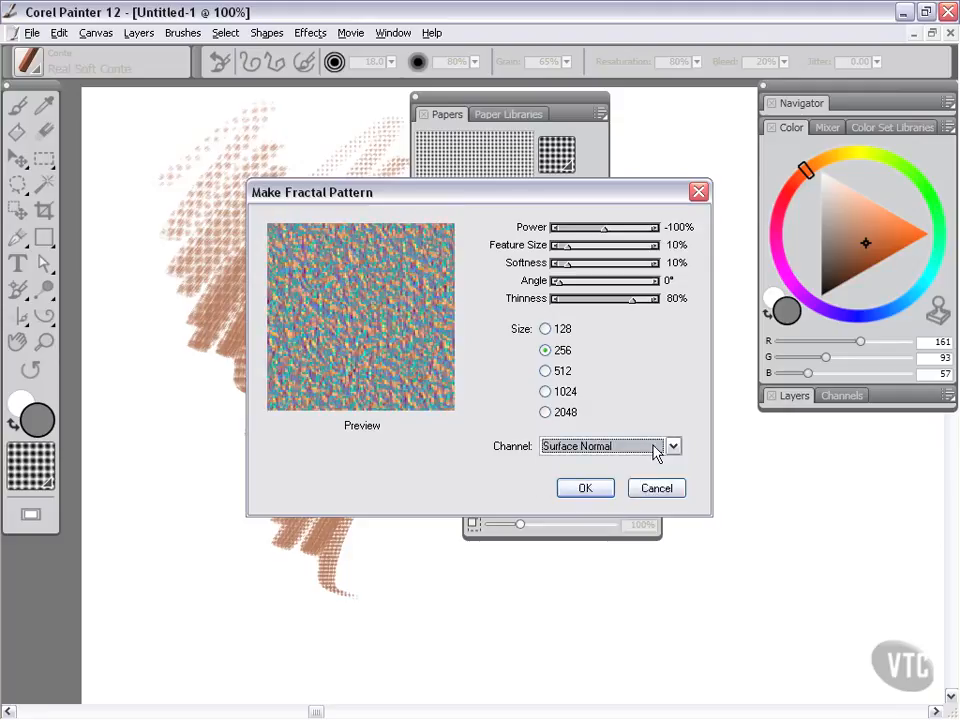
click(673, 448)
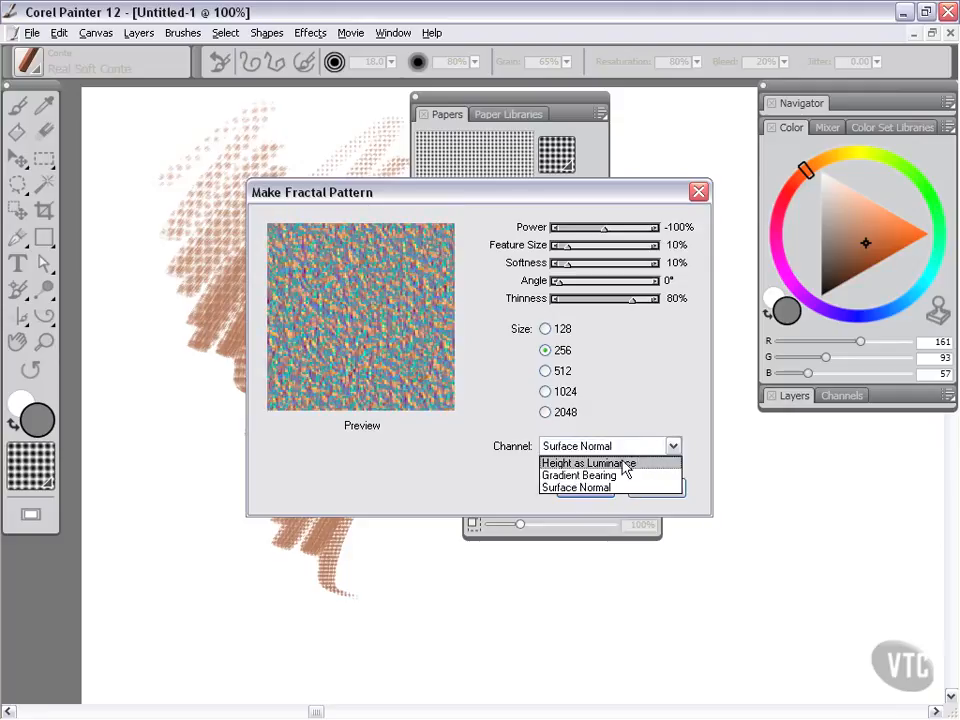
click(645, 461)
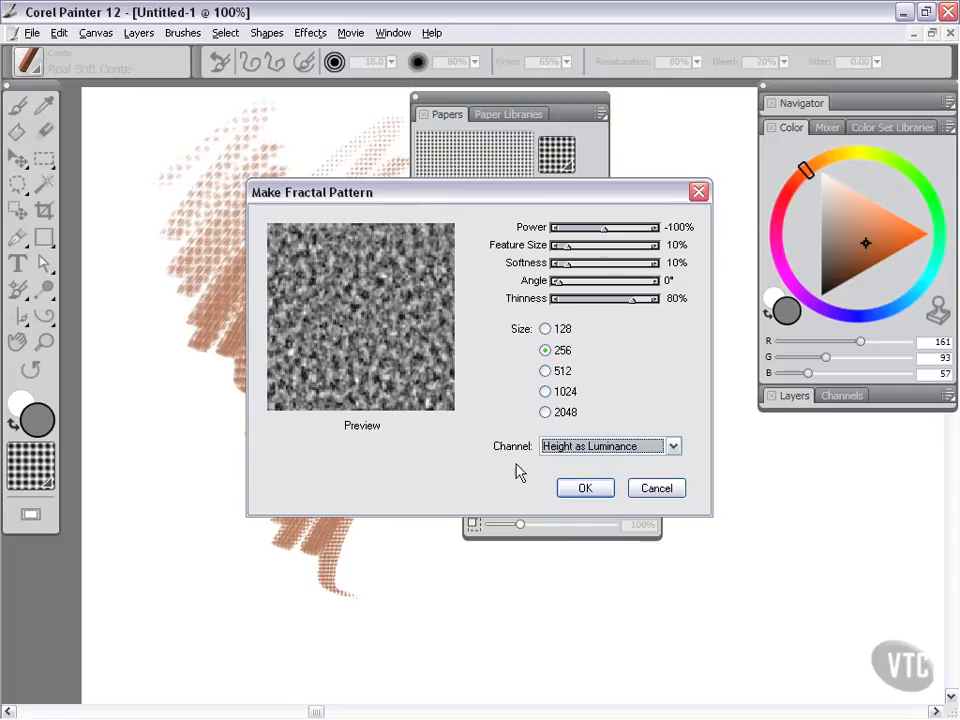
Generate the fractal pattern image and uncover it by closing the Patterns controls and moving the Papers controls beside the color wheel.
click(585, 490)
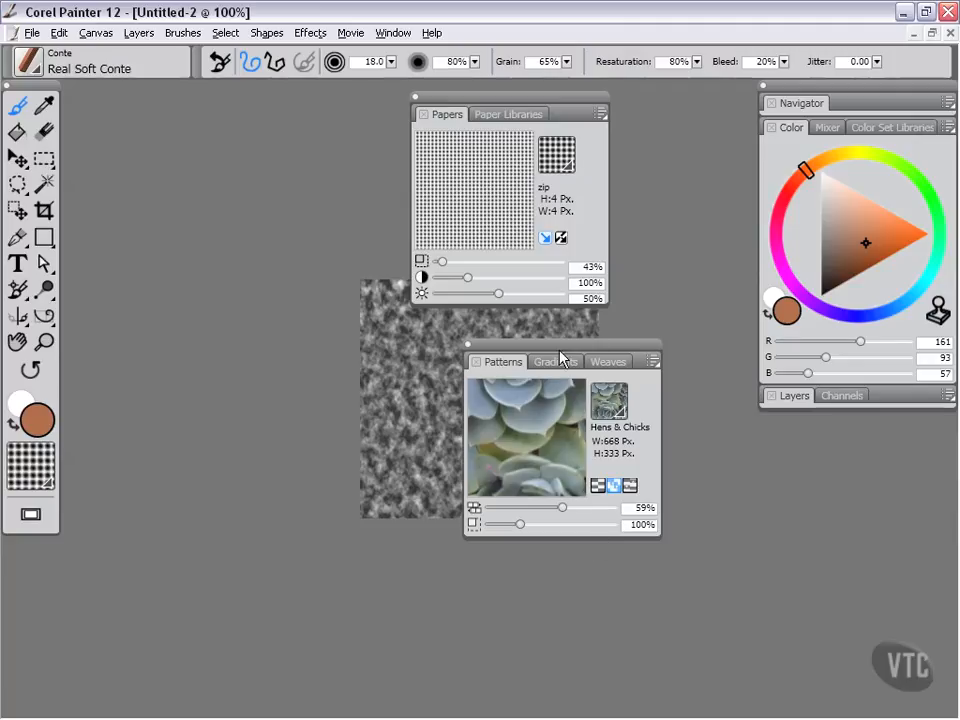
click(469, 345)
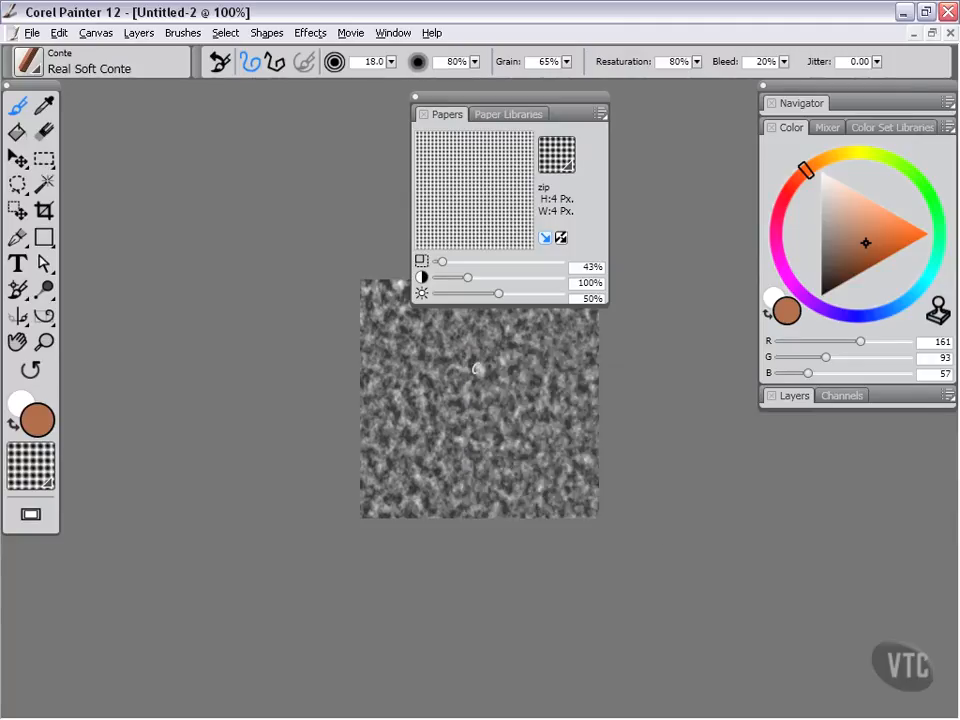
drag(555, 97, 692, 89)
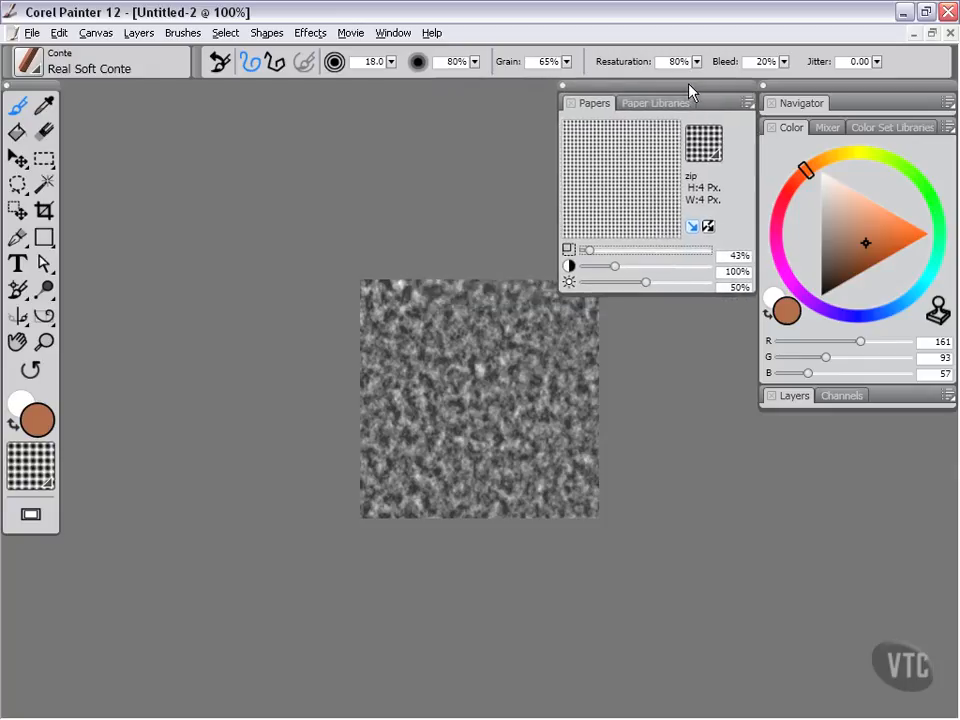
Select the entire fractal image and capture it into the paper library as a paper texture named "fractal temp".
click(658, 104)
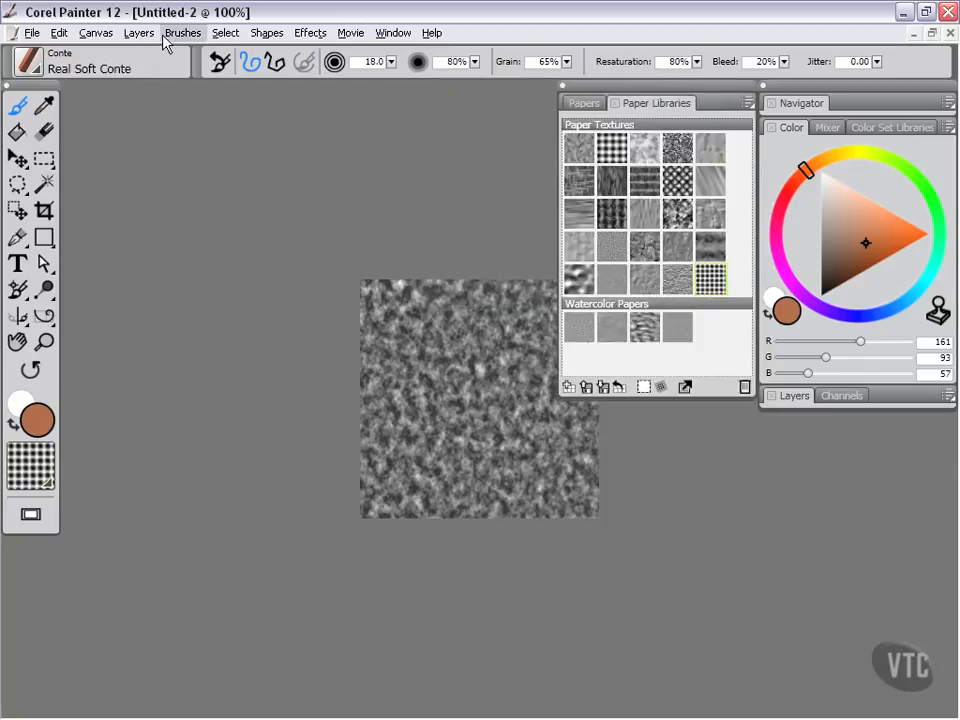
click(222, 33)
click(228, 55)
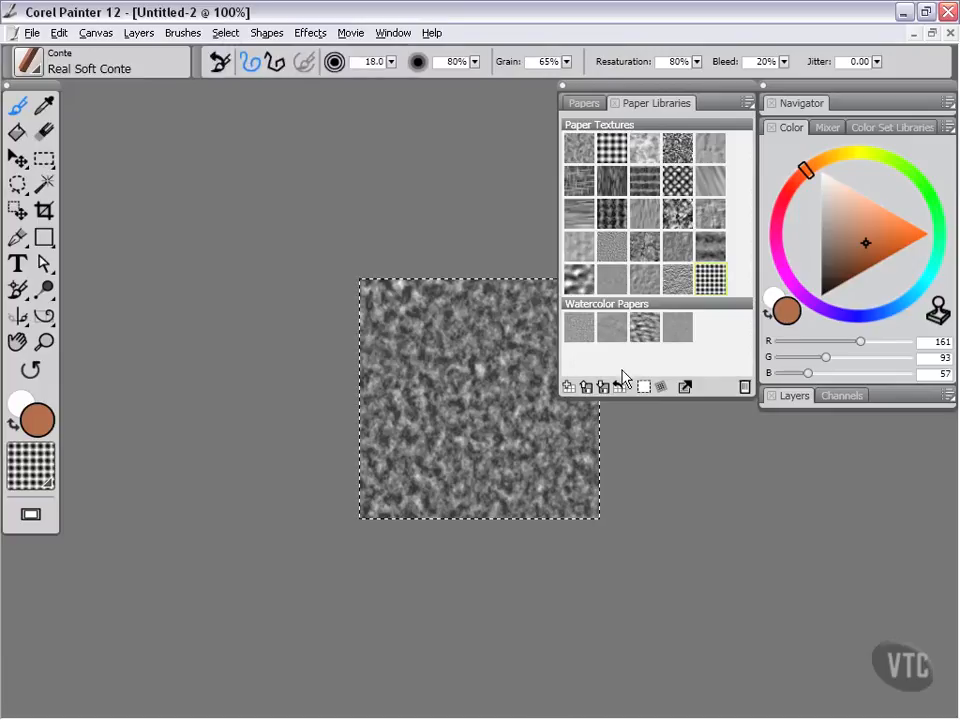
click(643, 388)
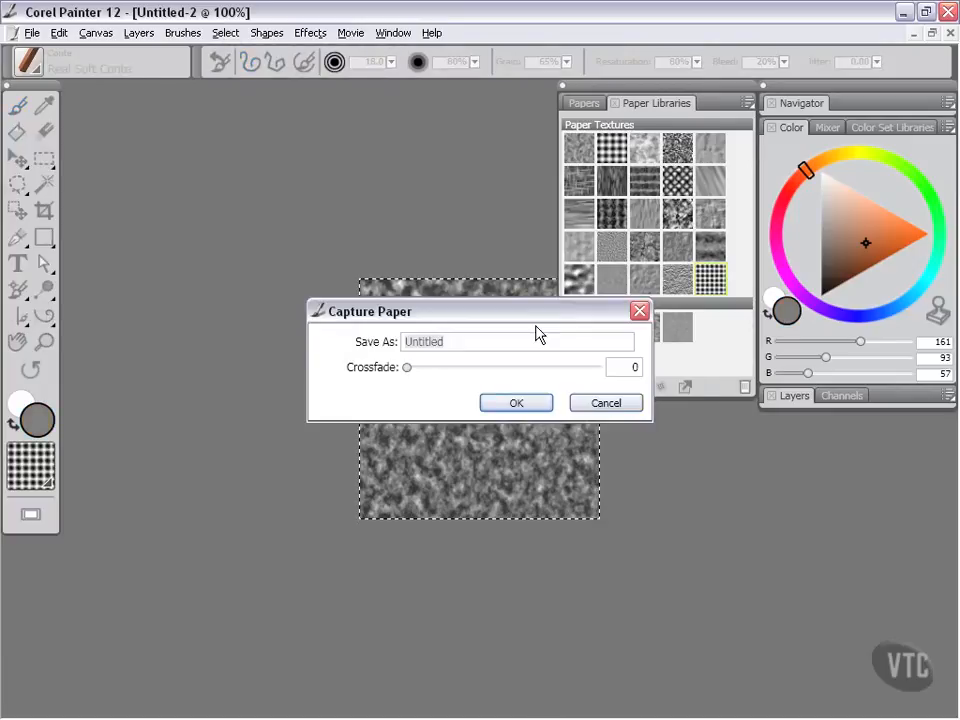
text(fractal temp)
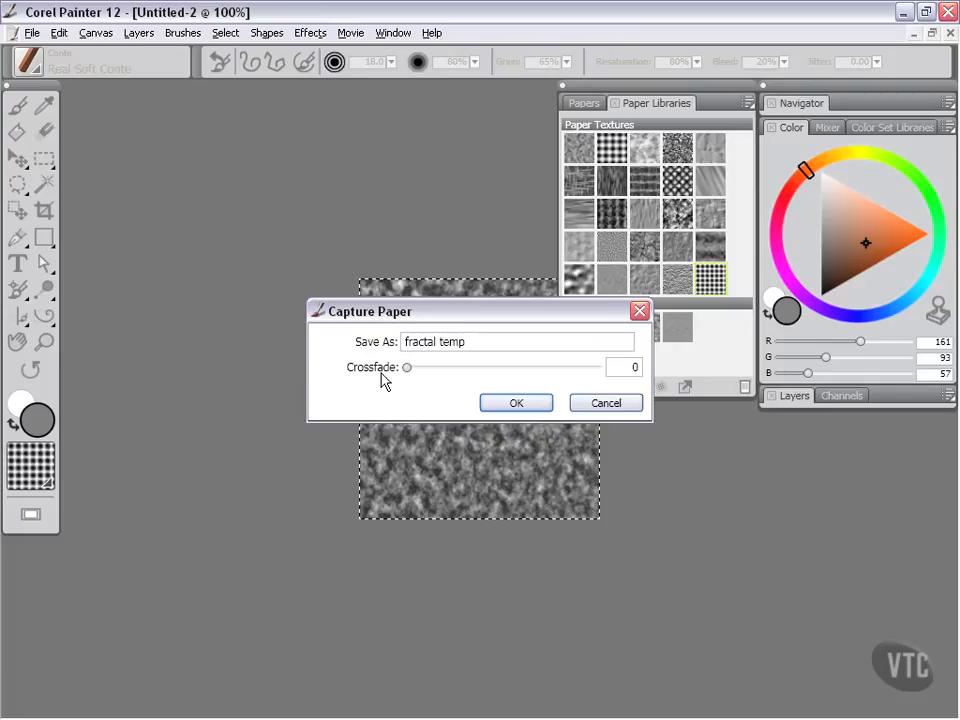
click(516, 402)
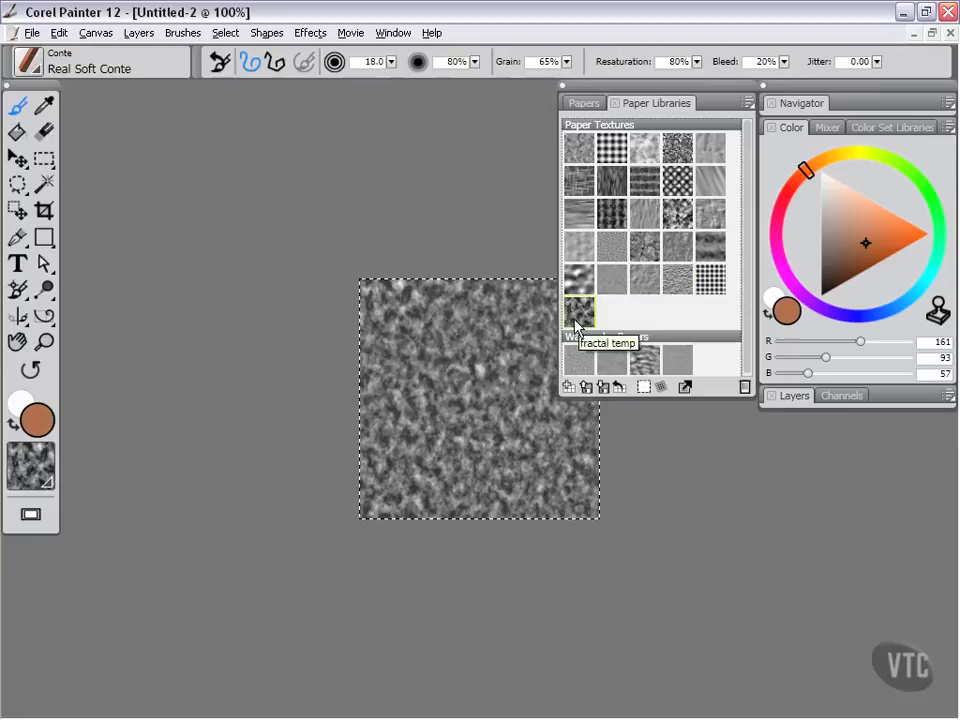
Close the fractal image without saving and paint a zigzag Conte stroke with the "fractal temp" paper beside the existing strokes.
click(948, 33)
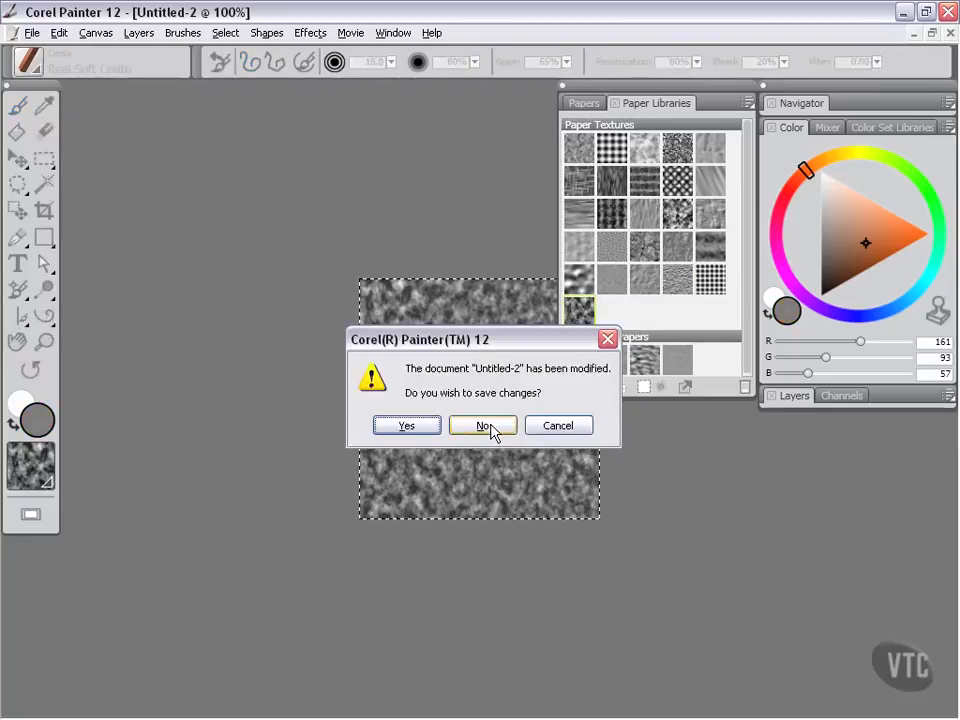
click(485, 426)
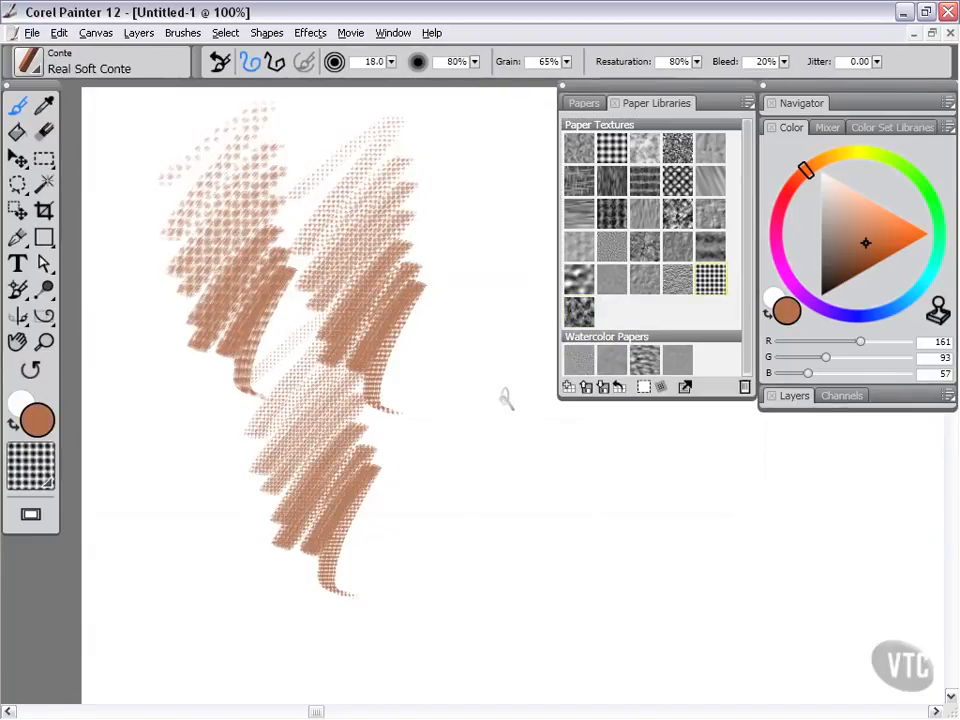
click(579, 311)
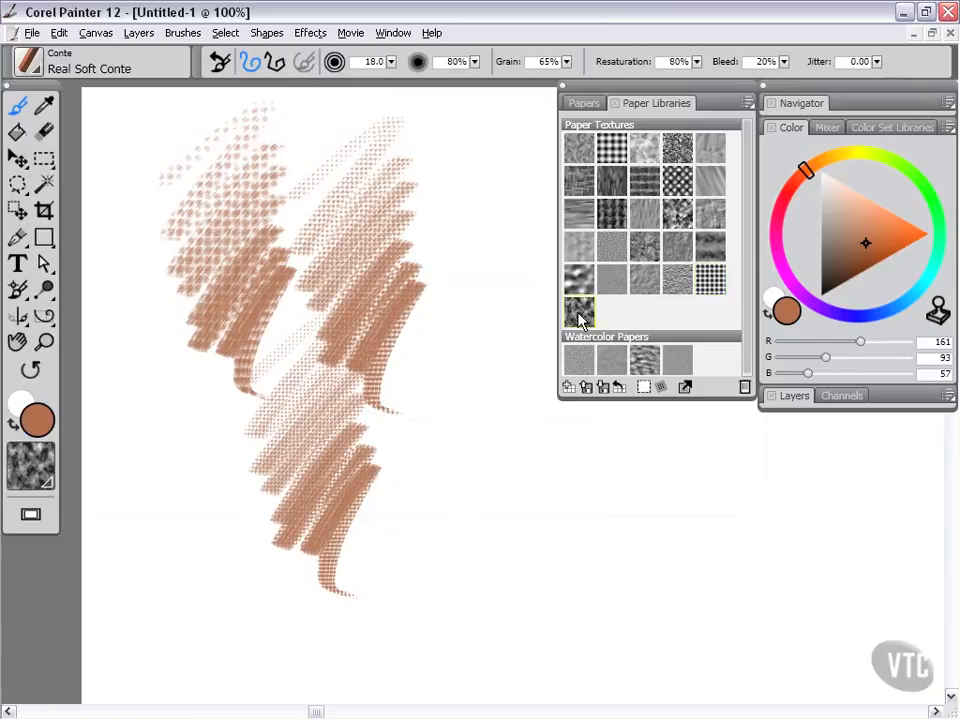
click(592, 104)
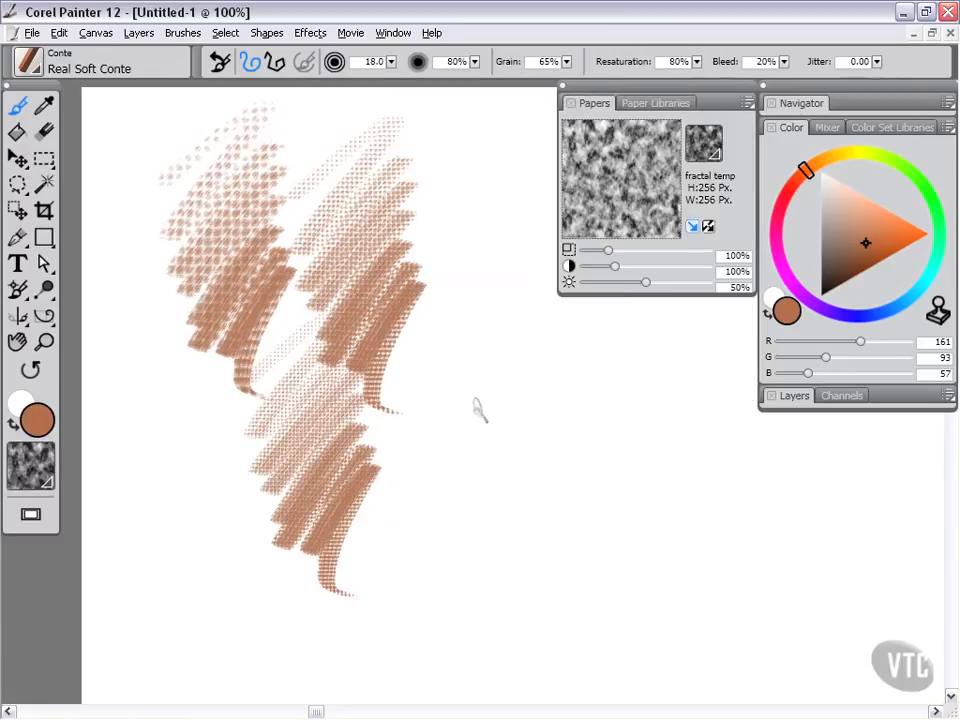
drag(515, 268, 521, 553)
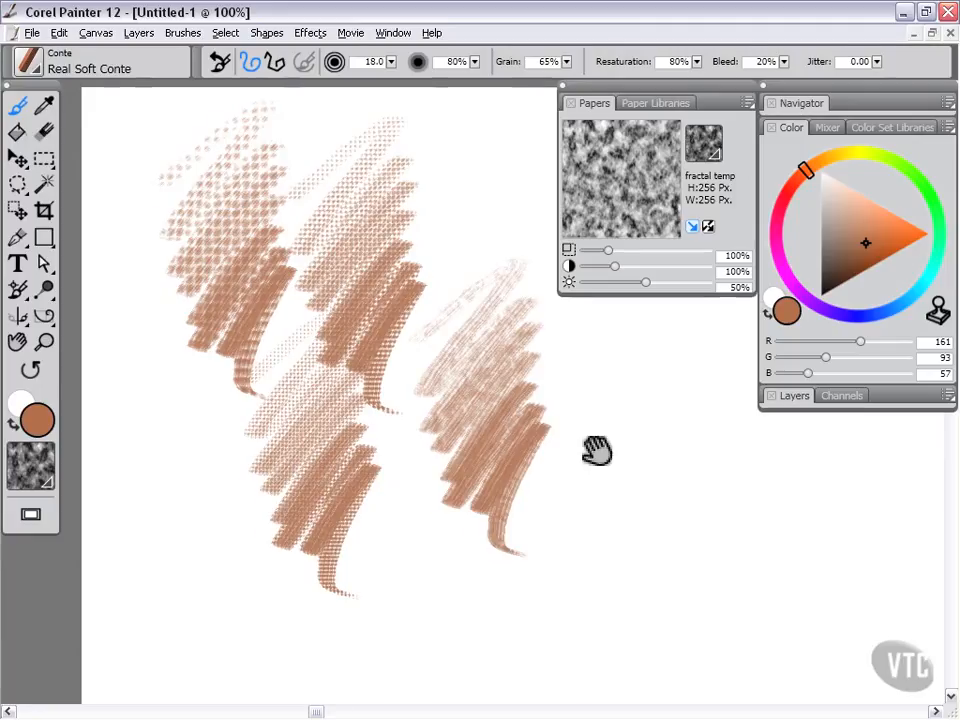
Scale the "fractal temp" paper to 50% and paint another zigzag Conte stroke in the blank area above the previous one.
drag(597, 448, 439, 461)
drag(606, 250, 595, 250)
click(729, 255)
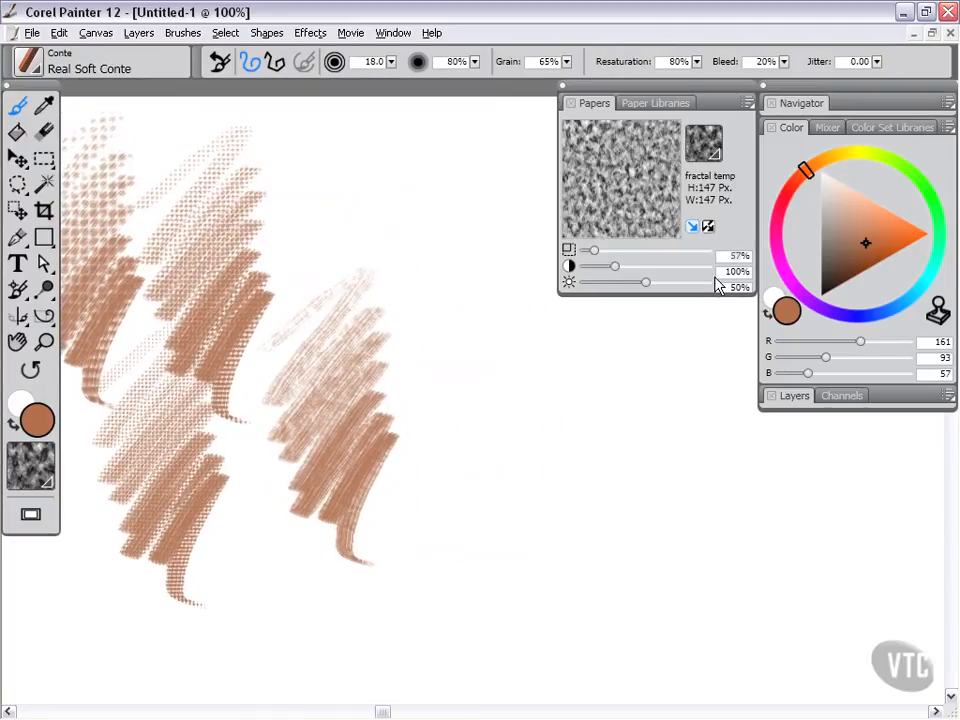
text(50)
key(Return)
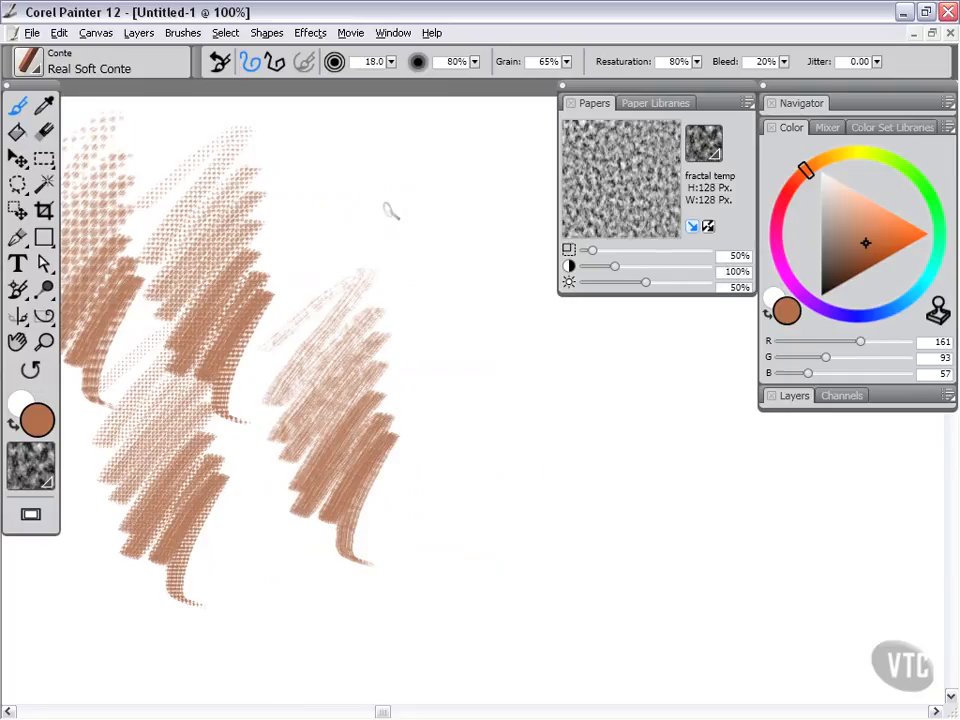
drag(445, 105, 435, 350)
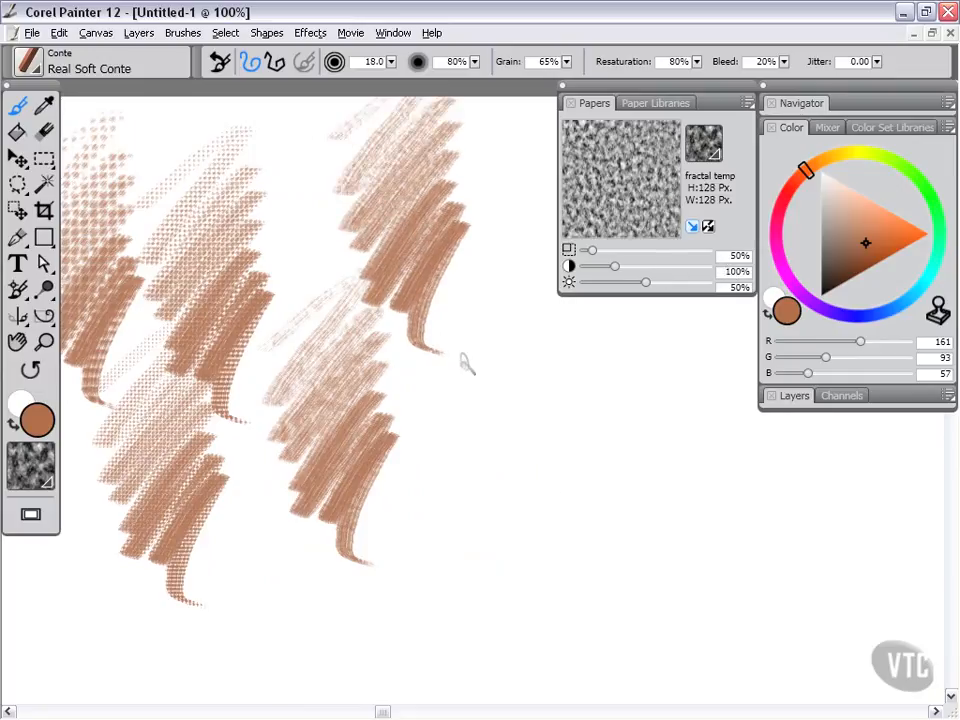